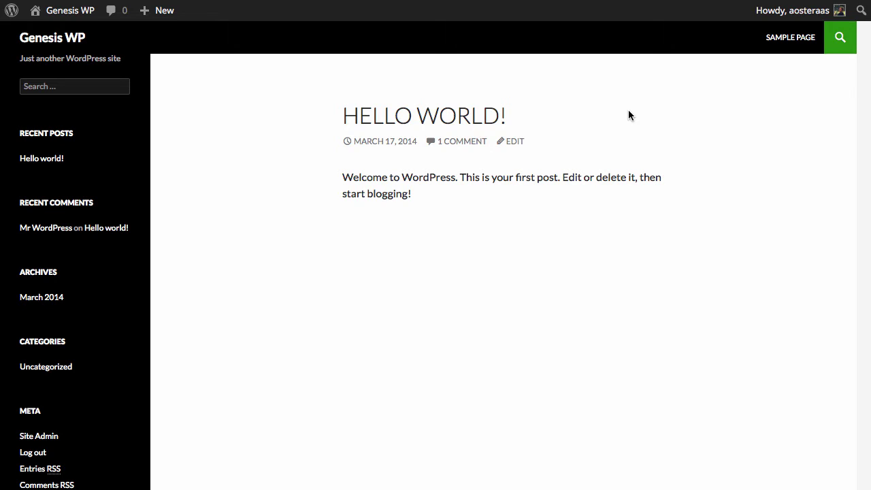
triple_click(544, 142)
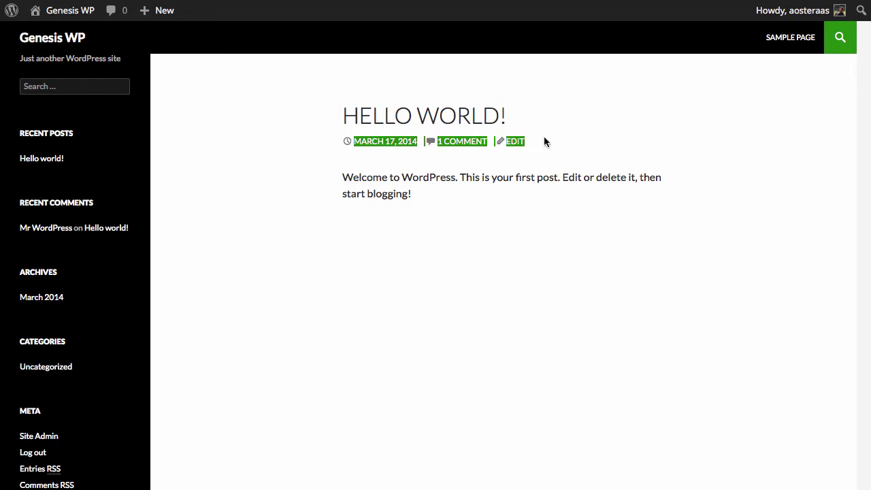
click(478, 163)
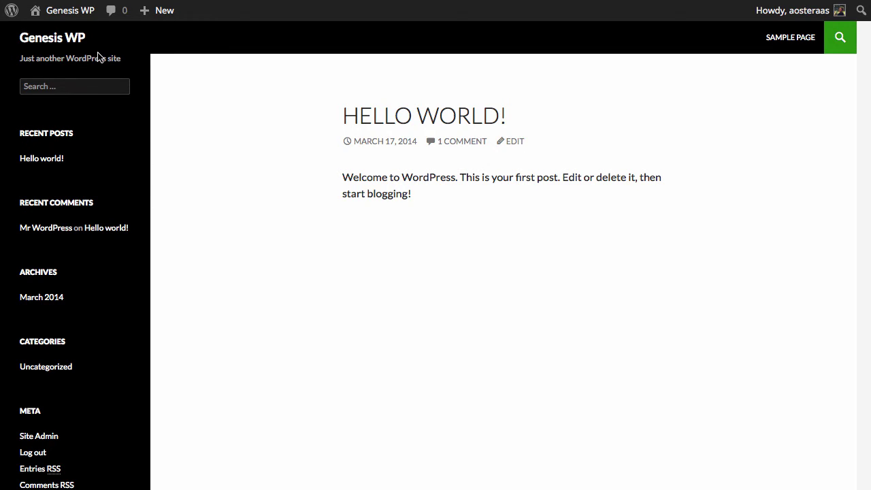
Open the page for adding a new theme from the site's administration dashboard.
click(78, 17)
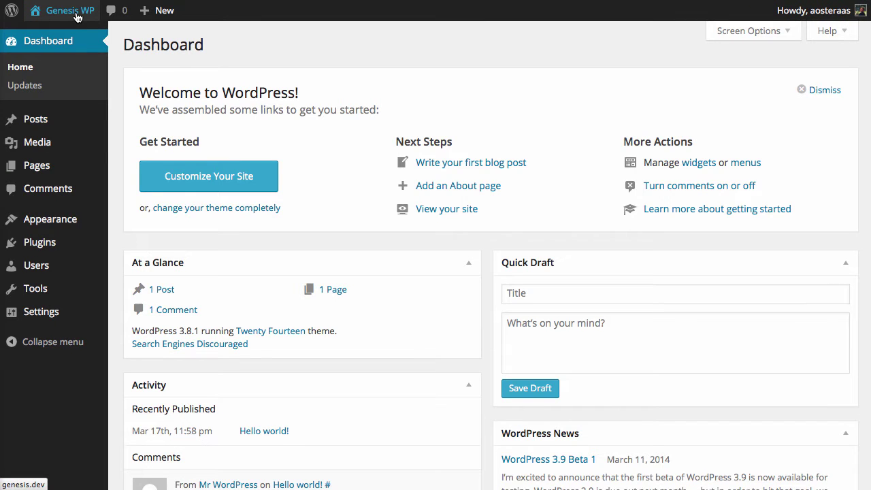
mouse_move(96, 213)
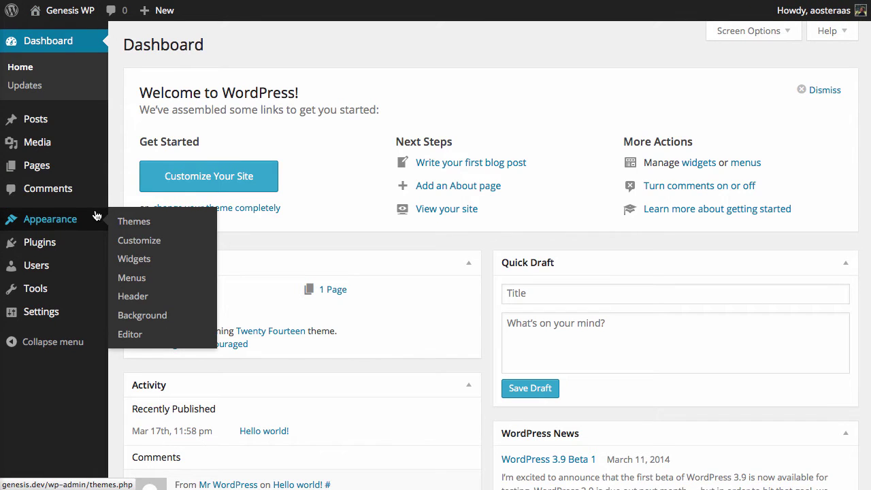
click(129, 225)
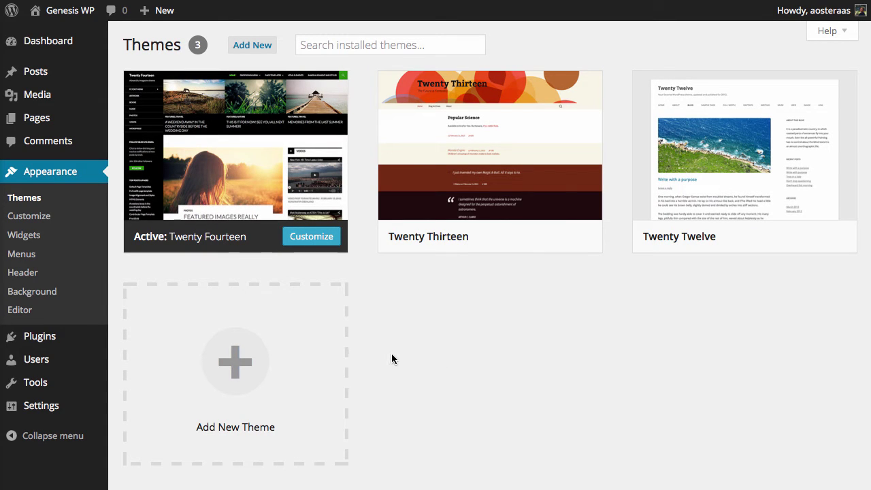
click(240, 365)
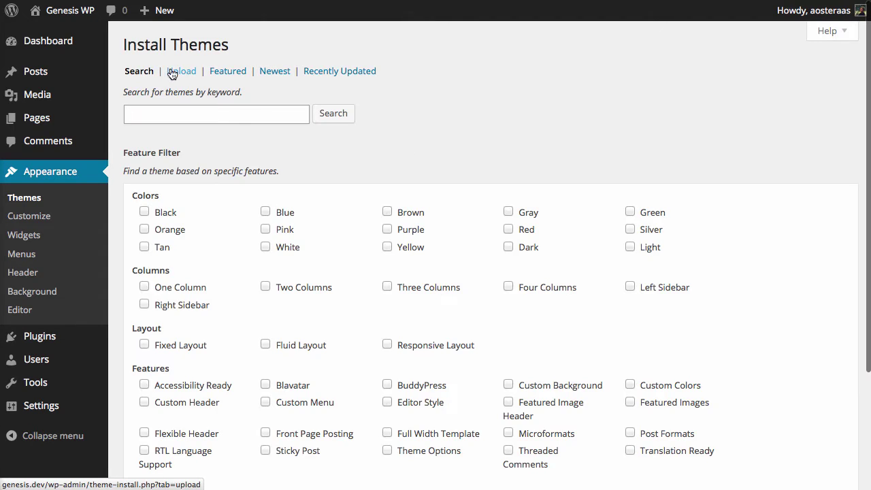
Install the Genesis parent theme by uploading genesis.2.0.2.zip from the regenesisthesis folder.
click(172, 71)
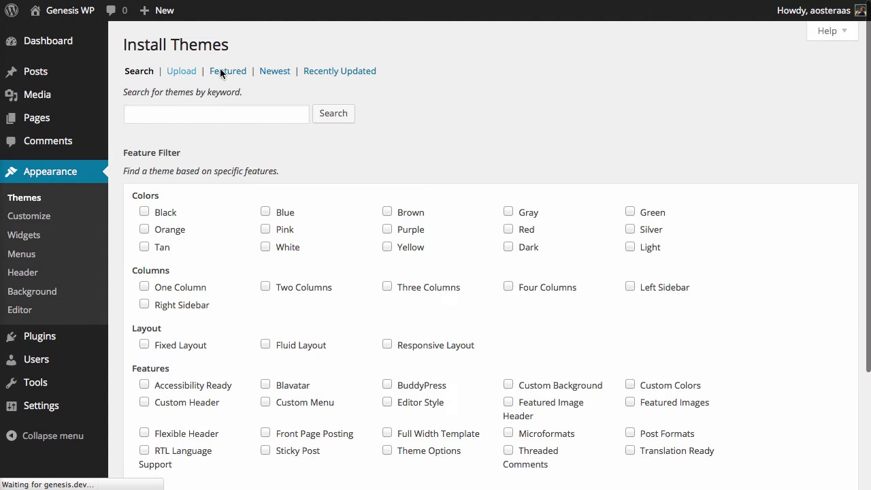
click(160, 146)
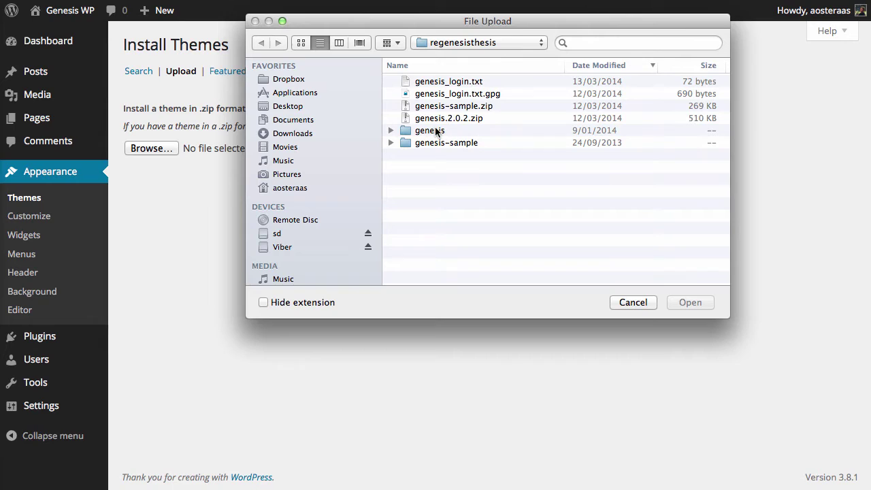
click(469, 121)
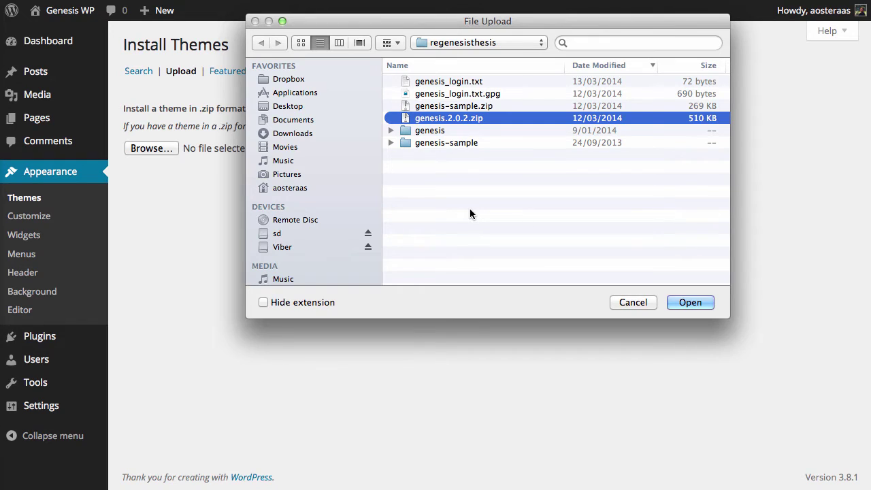
key(Return)
click(336, 150)
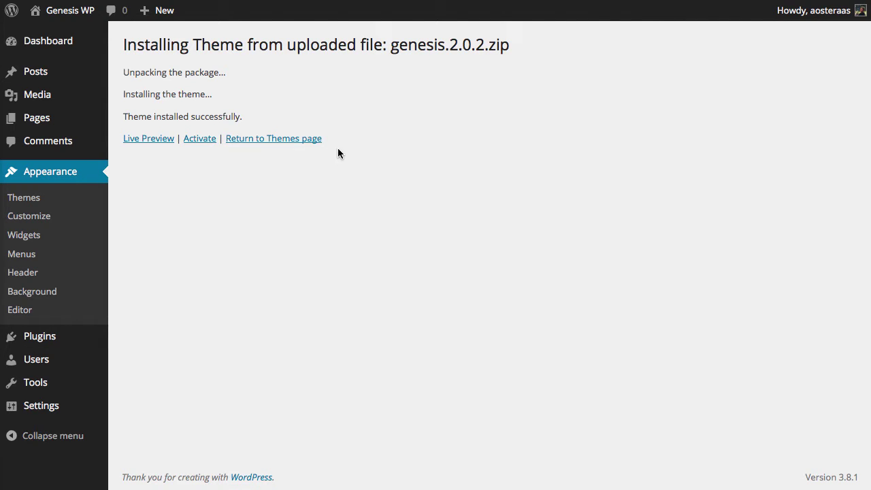
Activate the newly installed Genesis theme and check the site's front page, returning to the themes overview.
click(191, 141)
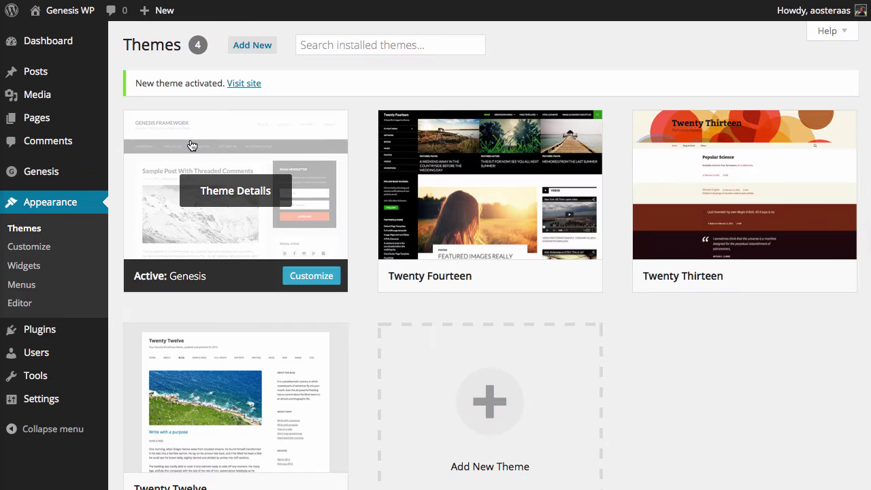
click(258, 85)
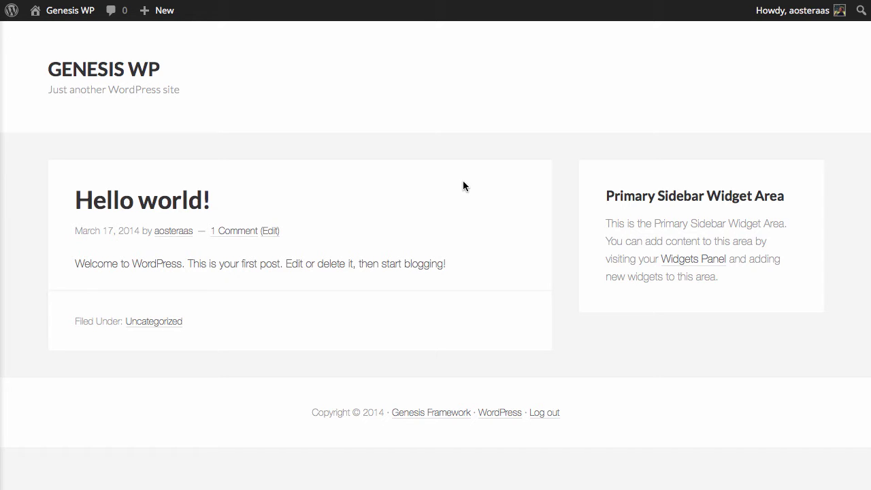
key(super+Left)
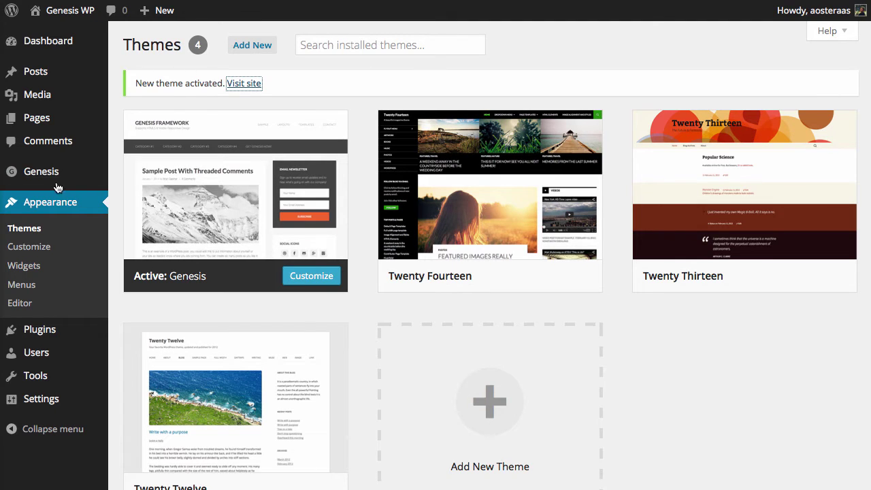
Install the Genesis Sample child theme by adding a new theme from the uploaded file genesis-sample.zip.
mouse_move(48, 177)
click(490, 429)
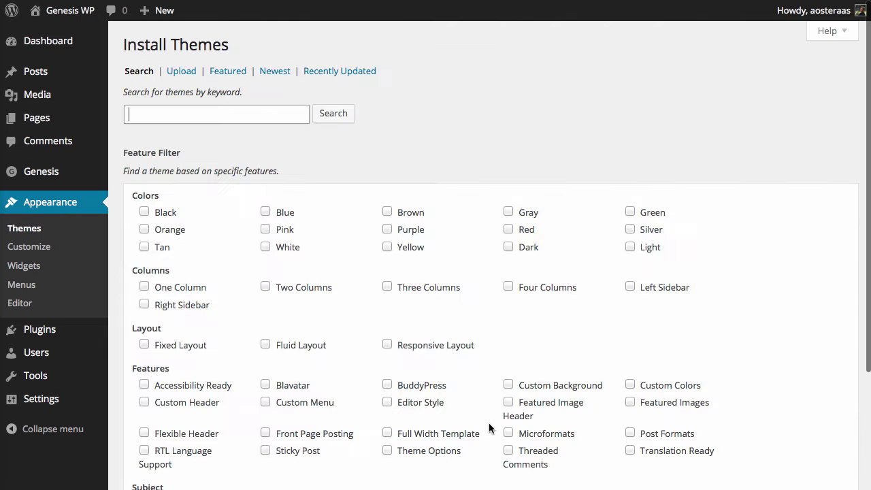
click(185, 72)
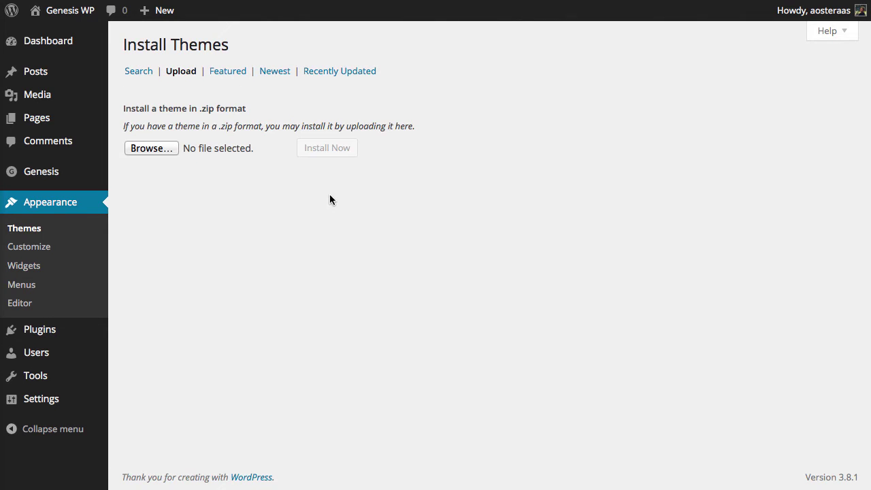
click(157, 148)
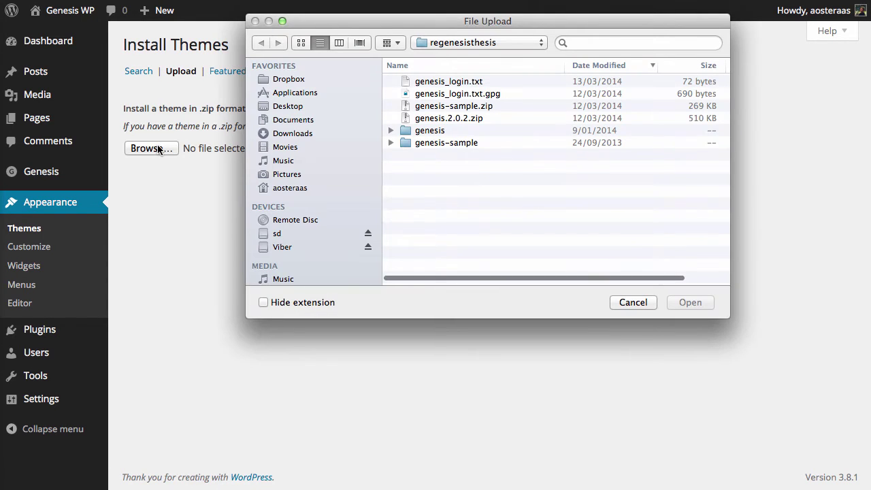
click(467, 108)
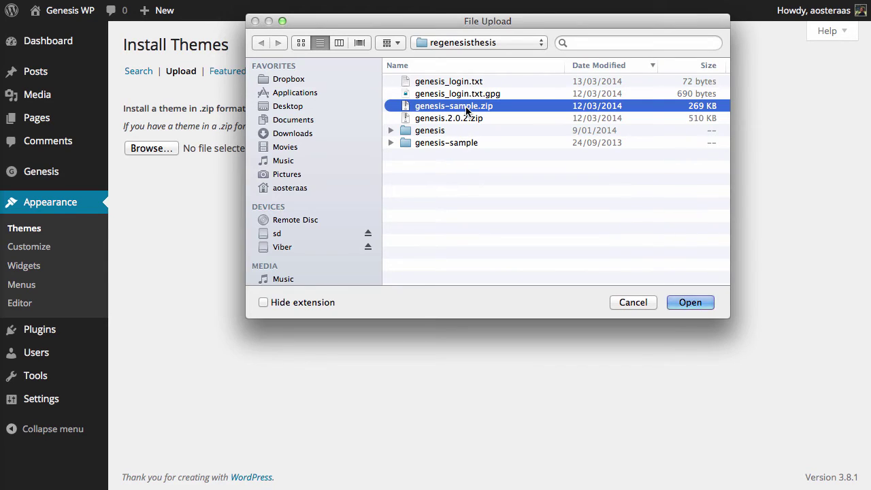
click(680, 303)
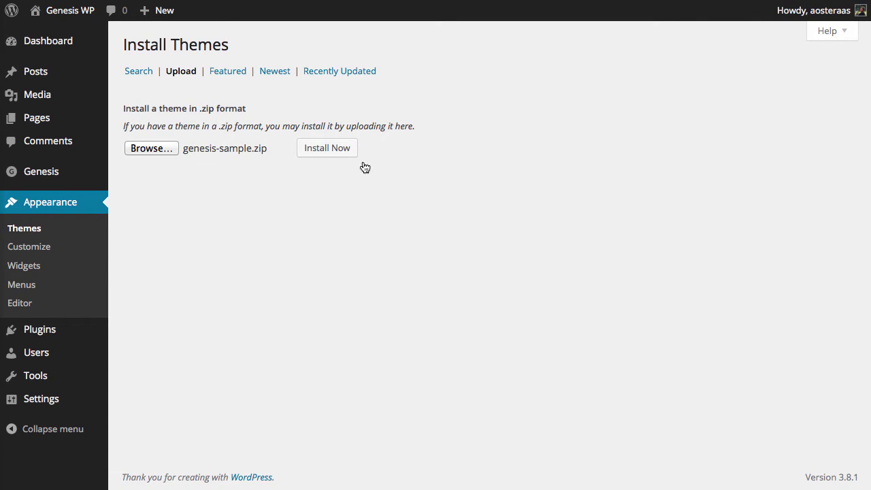
click(345, 152)
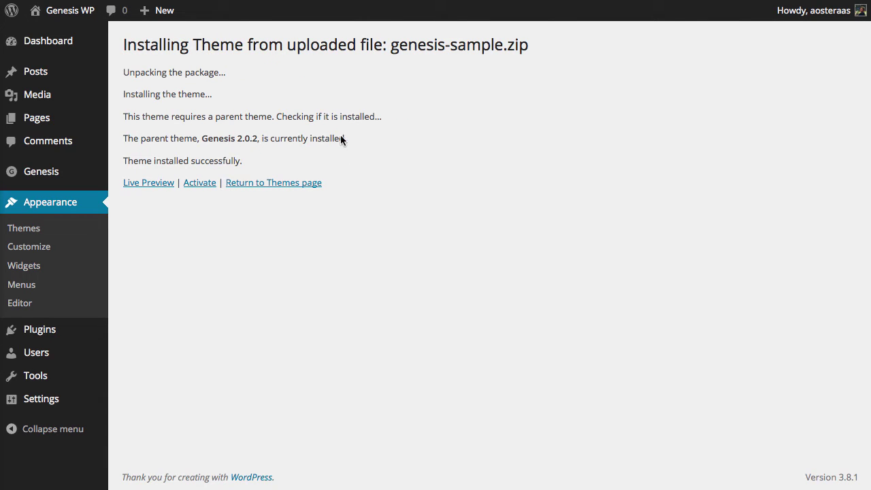
Activate the Genesis Sample child theme and visit the site to check it.
click(200, 184)
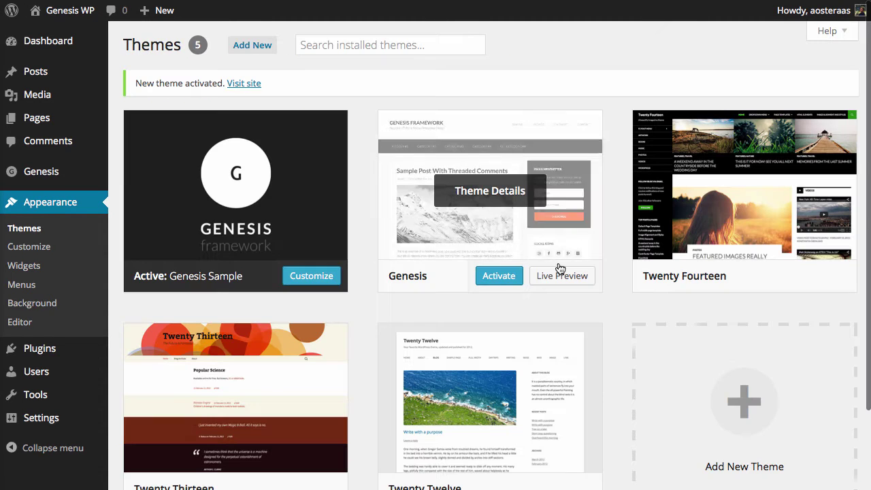
click(260, 78)
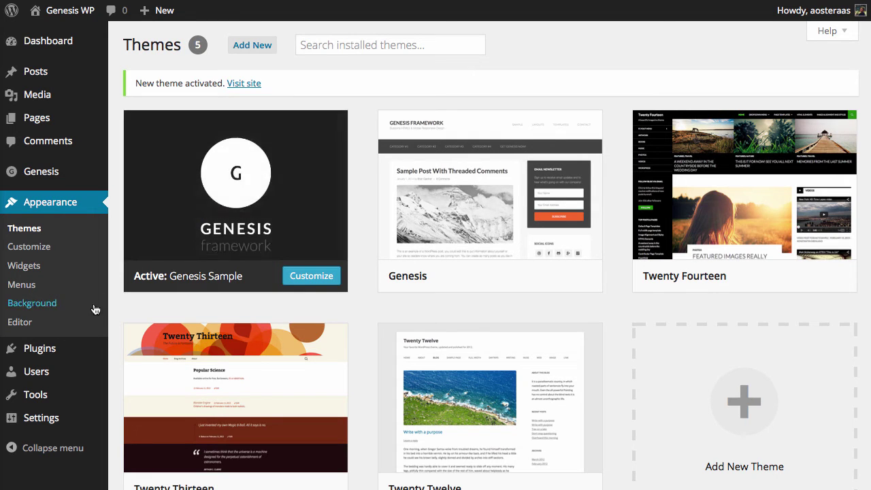
Install the WordPress Importer plugin from the site's import tools and activate it to run the importer.
mouse_move(79, 345)
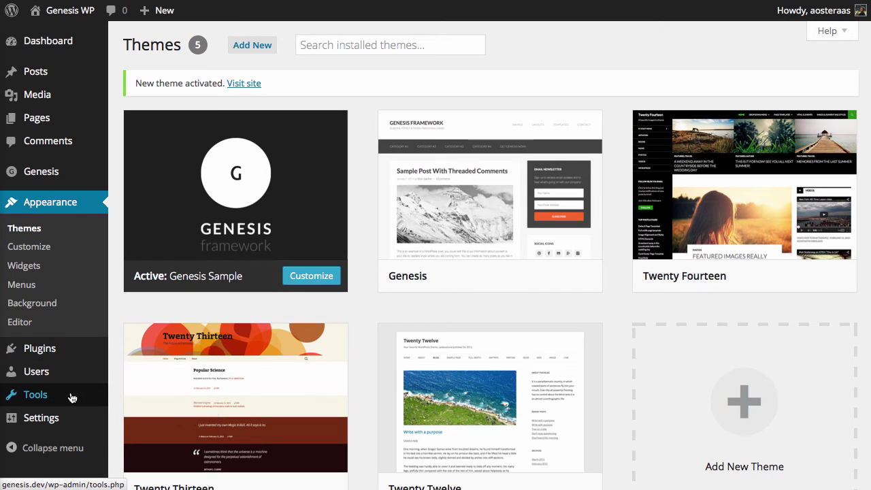
mouse_move(71, 398)
click(137, 417)
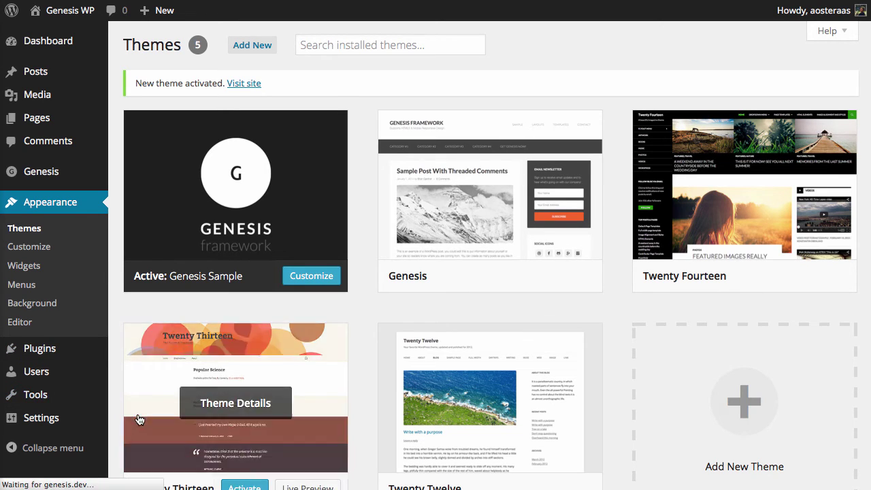
click(148, 282)
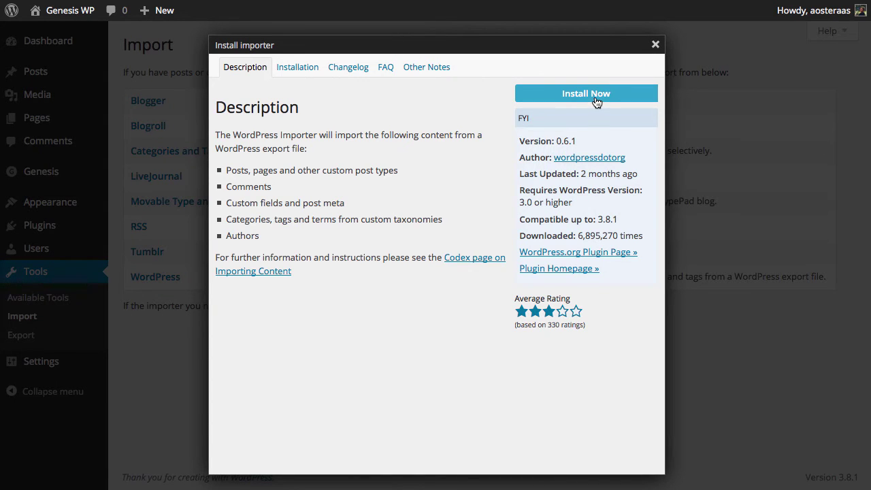
click(597, 98)
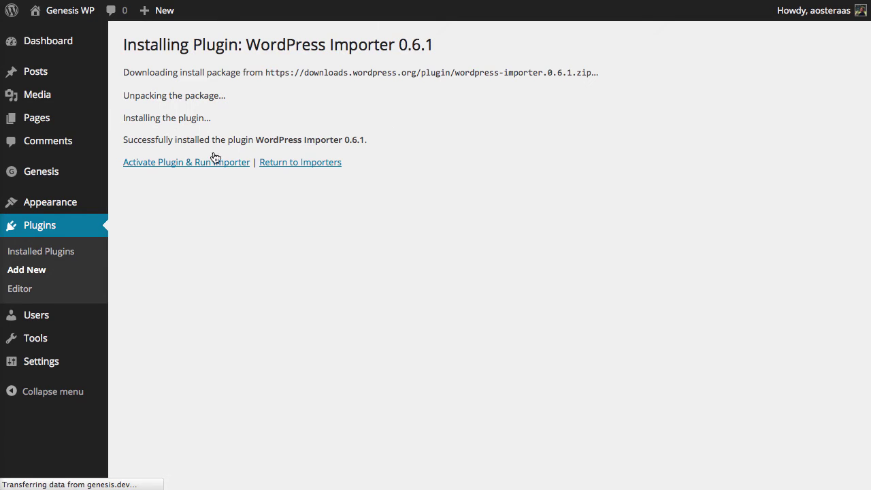
click(215, 162)
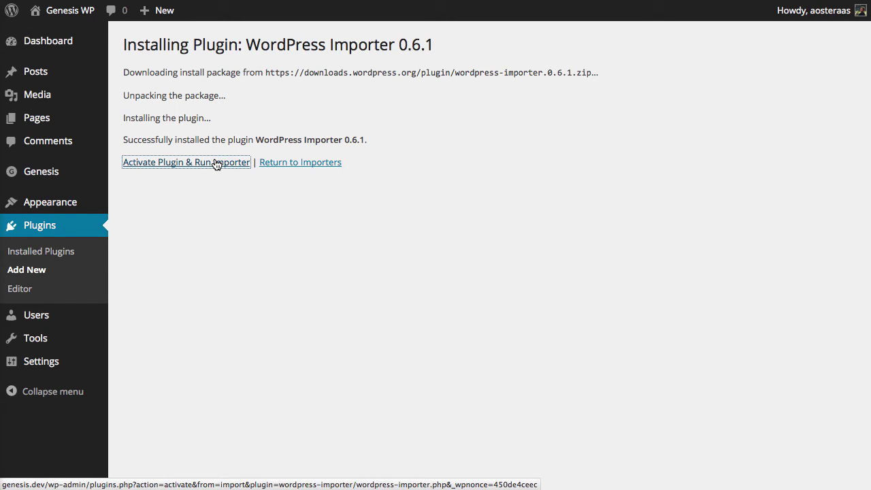
Import the sample content from sample.xml in the xml folder inside genesis-sample.
click(398, 134)
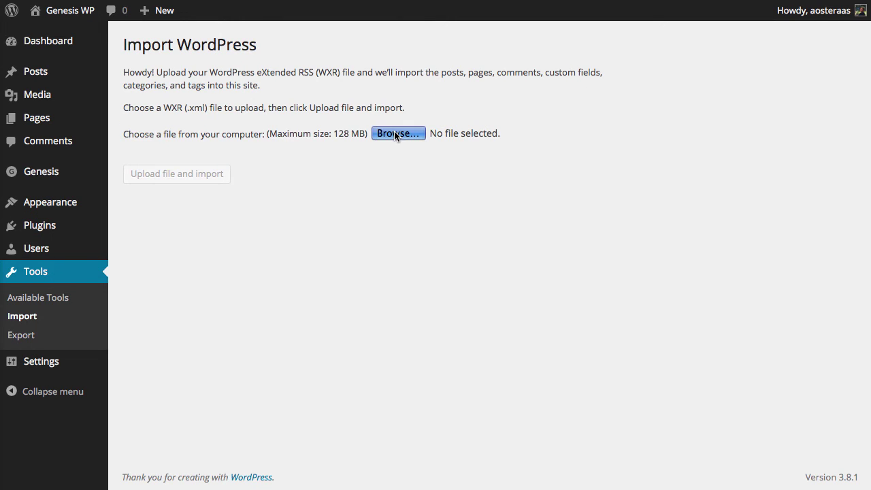
click(437, 143)
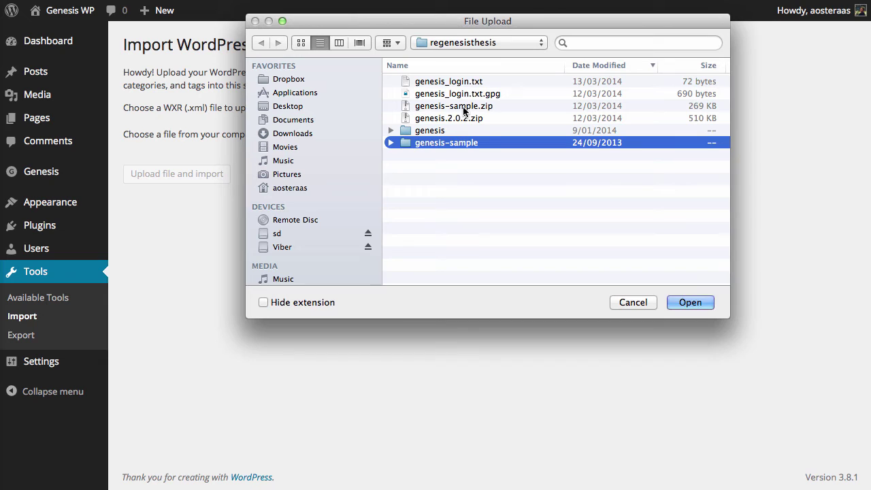
double_click(420, 143)
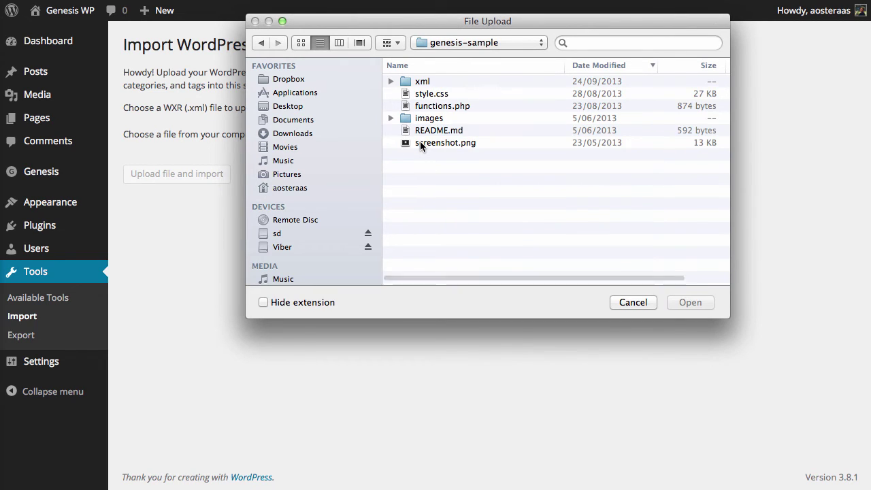
double_click(409, 81)
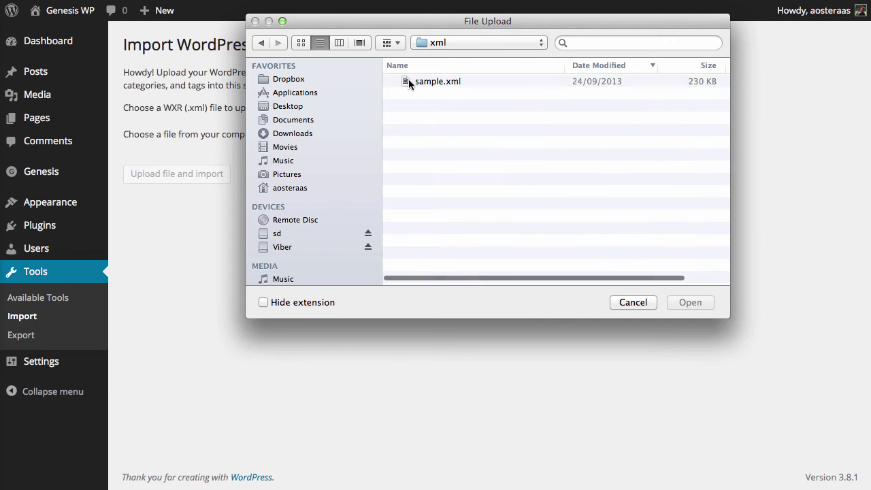
click(408, 81)
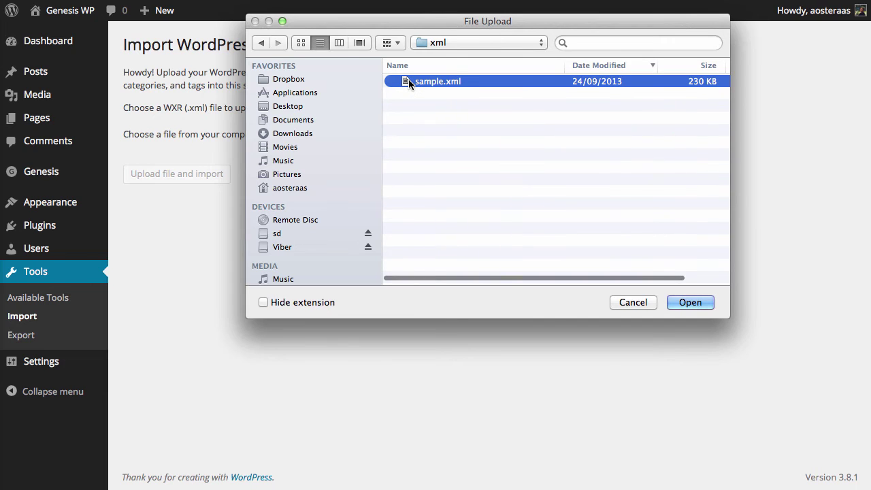
click(689, 303)
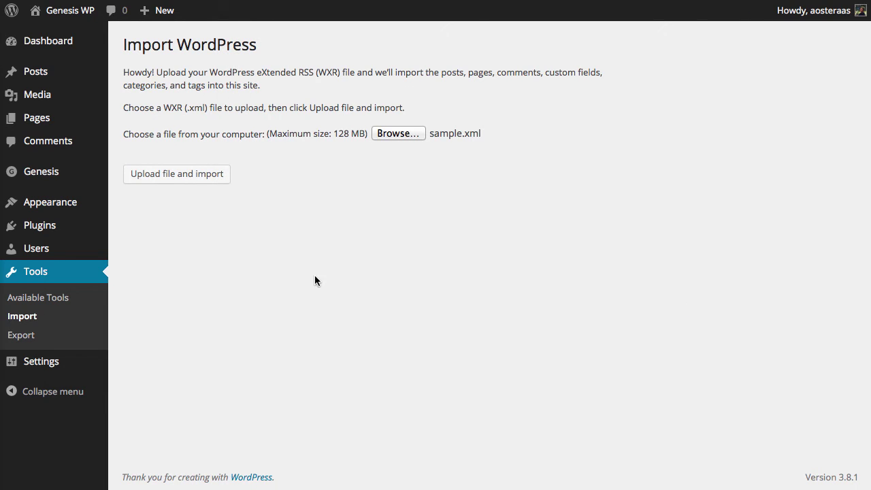
click(176, 173)
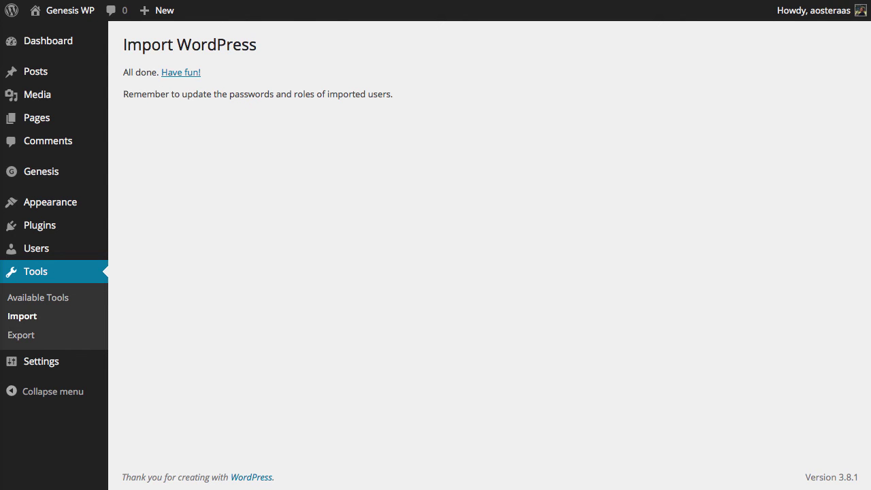
Reload the site's front page and look through the imported sample posts.
click(180, 72)
key(super+r)
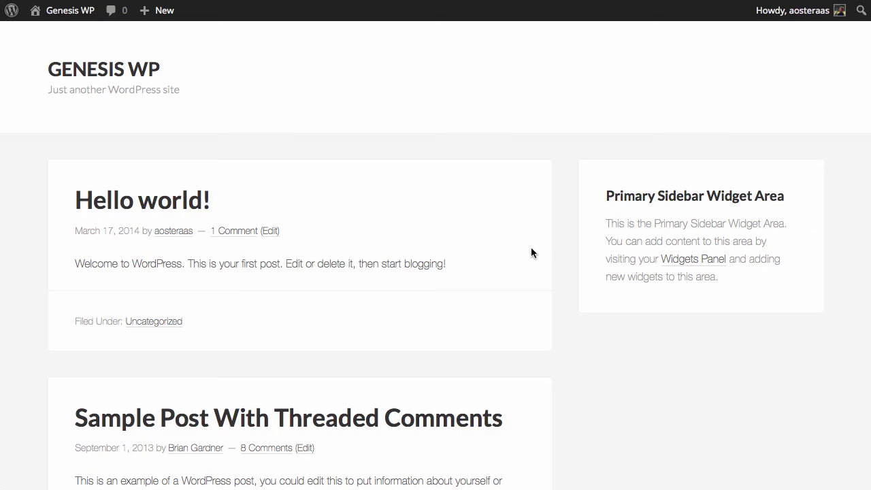
scroll(532, 250, down, 15)
scroll(532, 252, down, 15)
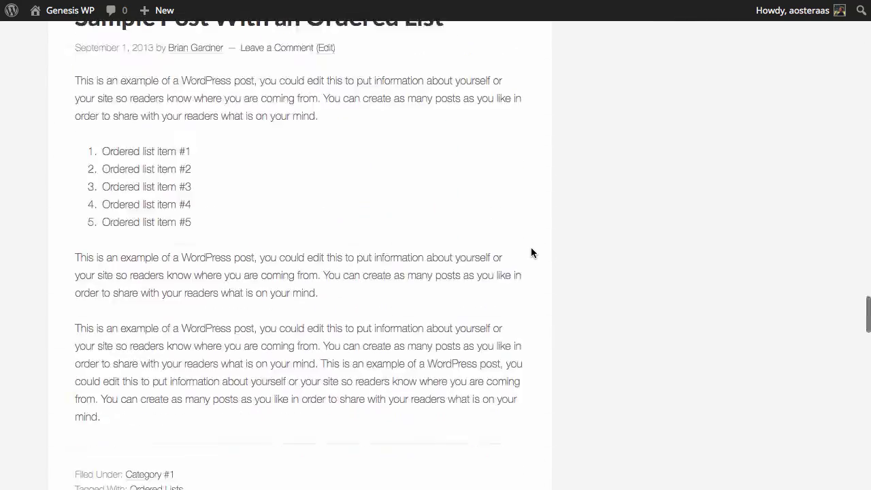
Return to the site's admin area and open the Primary Navigation menu for editing.
scroll(531, 253, up, 15)
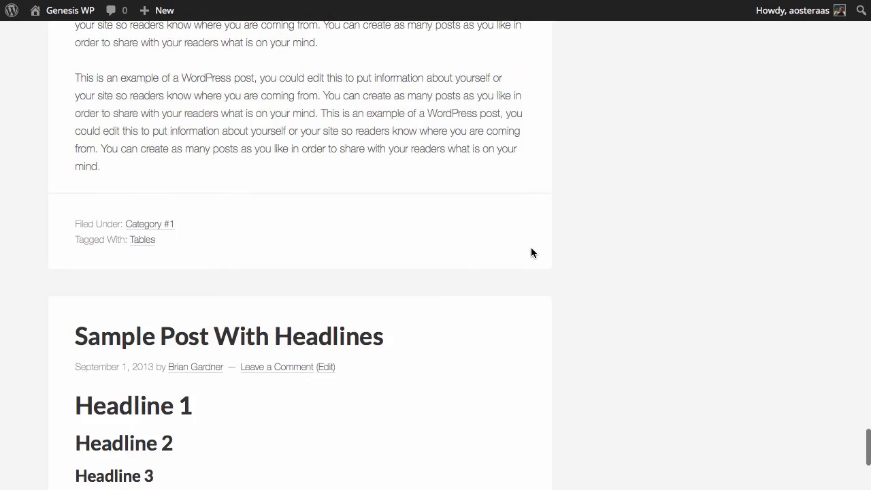
scroll(531, 253, up, 15)
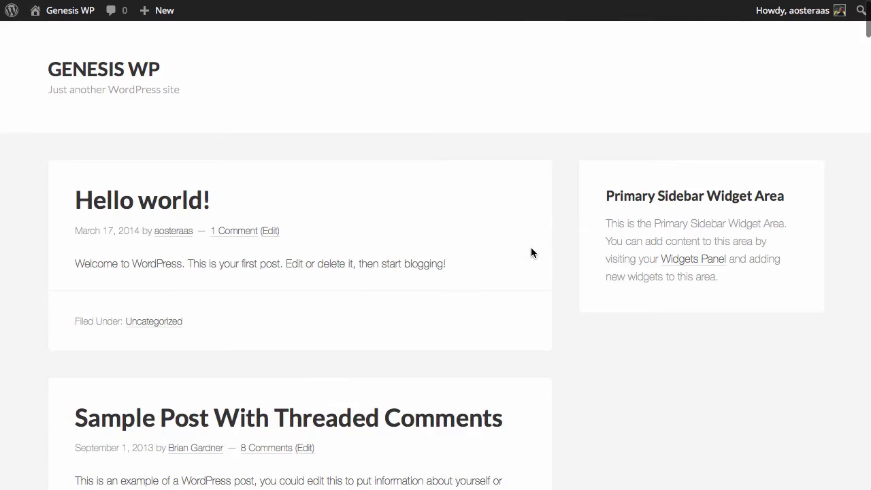
key(ctrl+shift+Tab)
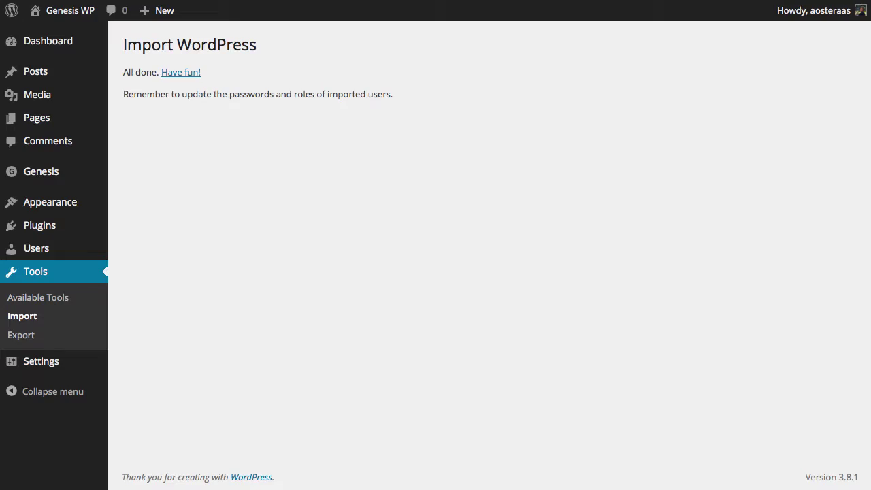
mouse_move(9, 204)
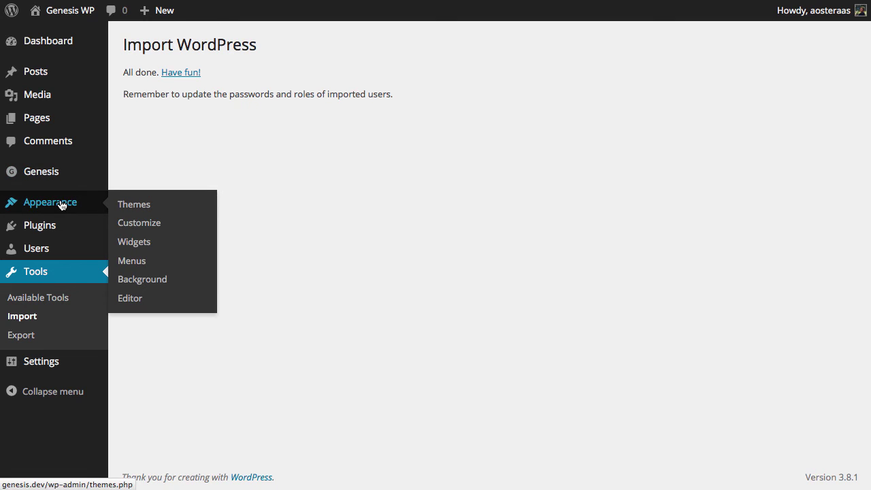
click(190, 265)
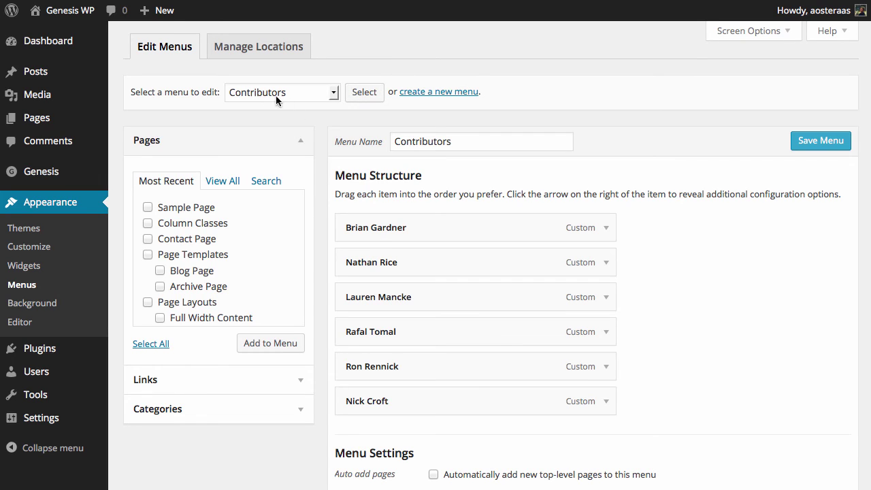
click(234, 95)
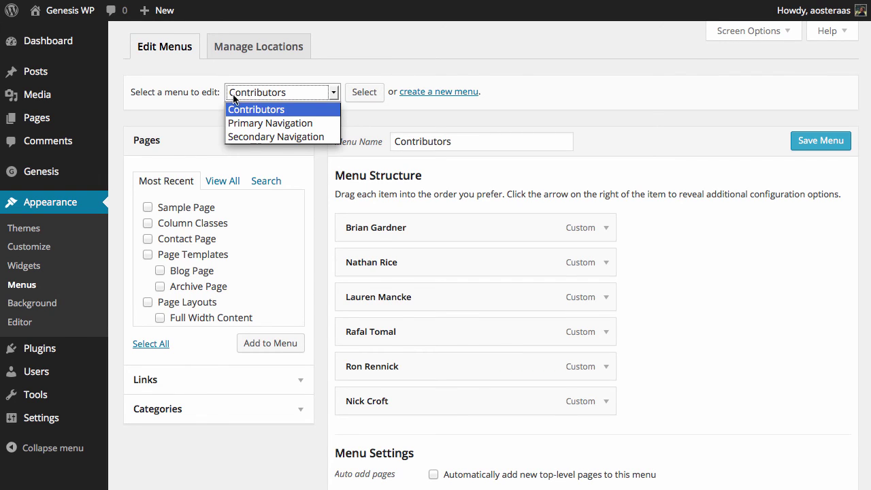
key(Down)
key(Down)
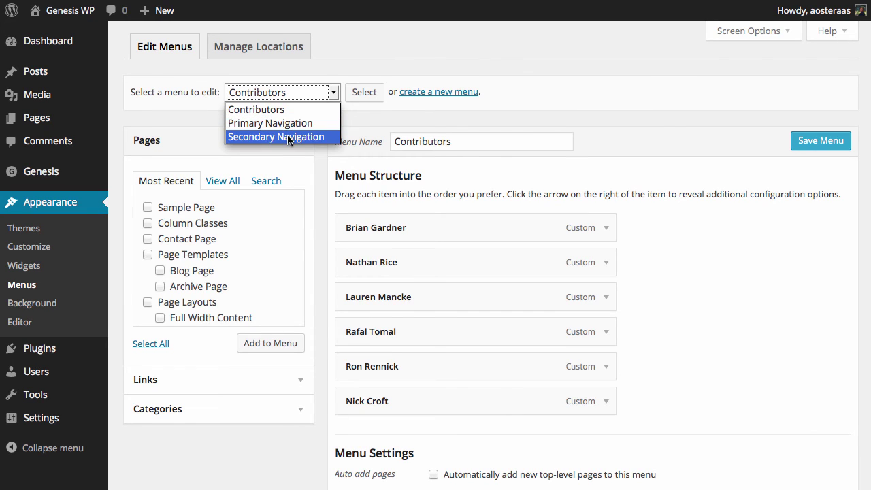
click(320, 125)
click(371, 95)
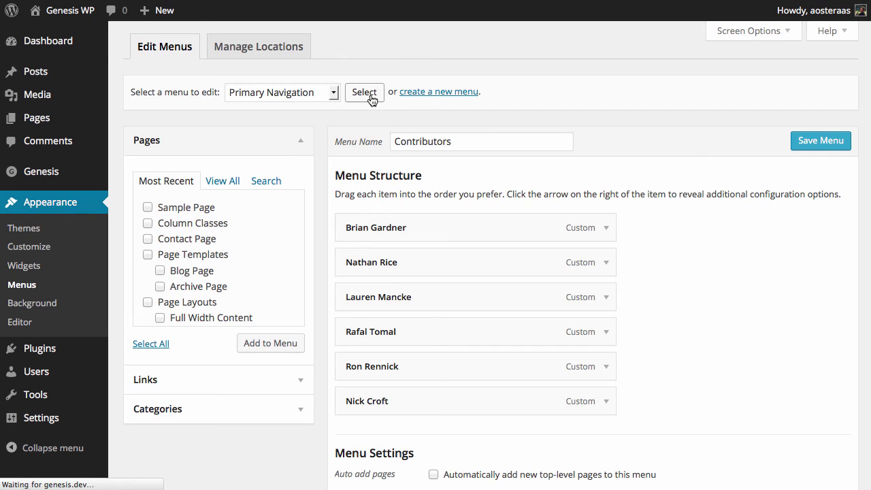
Assign the Primary Navigation menu to the Primary Navigation Menu theme location and save the menu.
scroll(691, 158, down, 15)
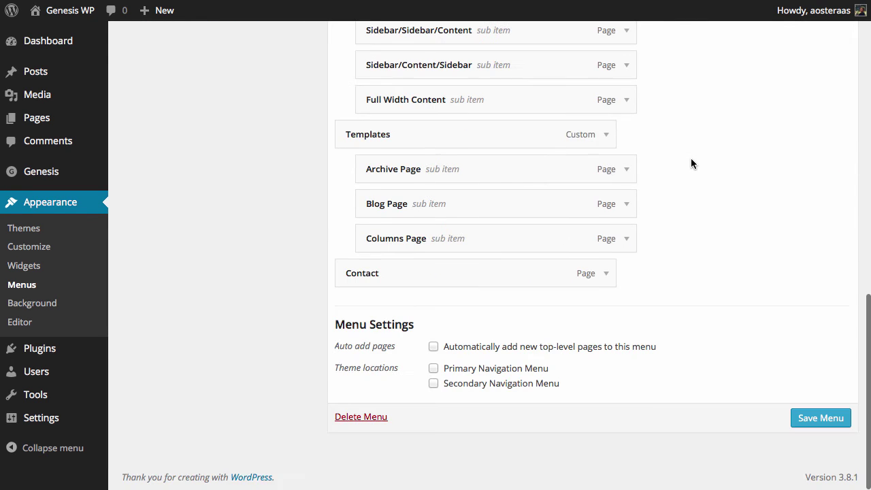
click(434, 368)
click(798, 421)
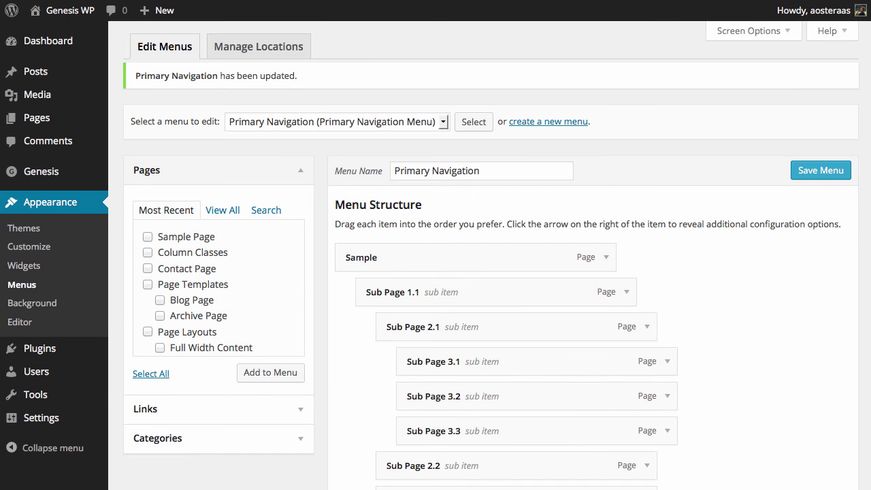
View the site's front page and check the navigation menu, sample posts and primary sidebar widget area.
click(429, 2)
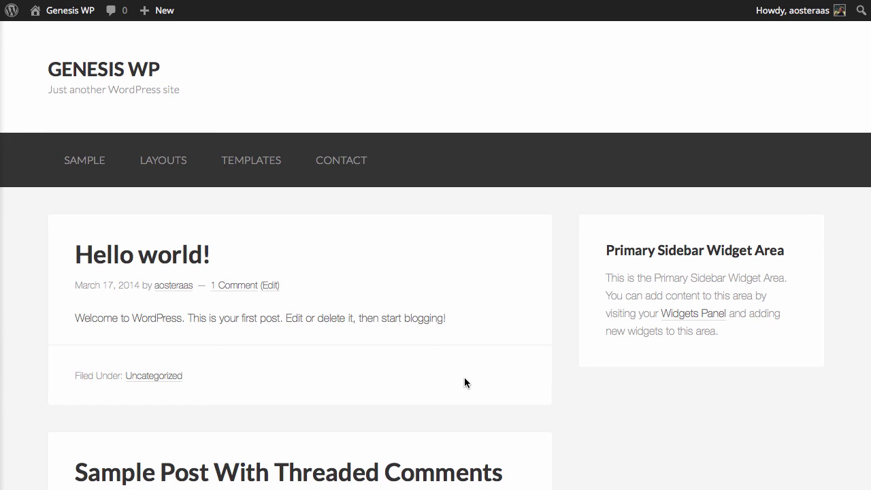
scroll(752, 291, down, 15)
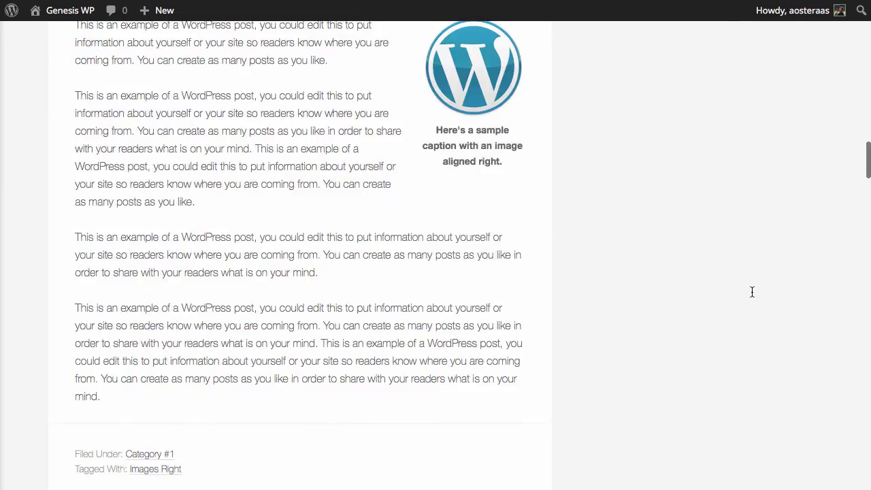
scroll(752, 296, down, 15)
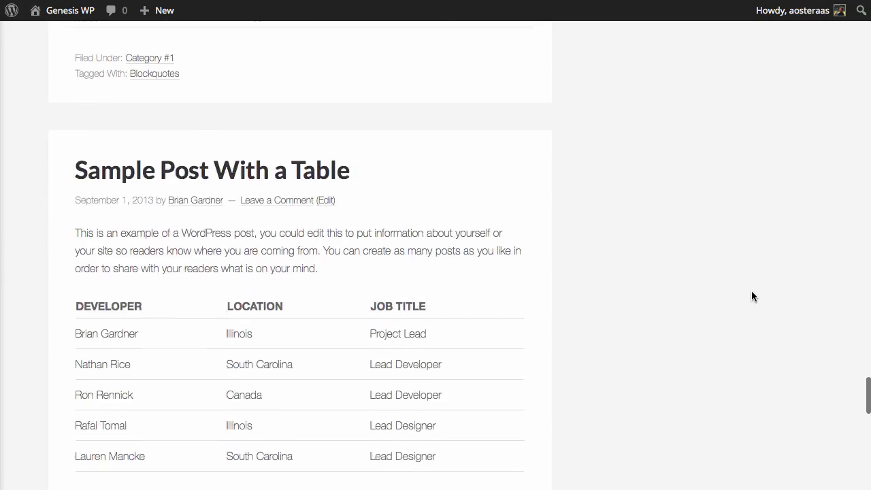
scroll(752, 296, up, 20)
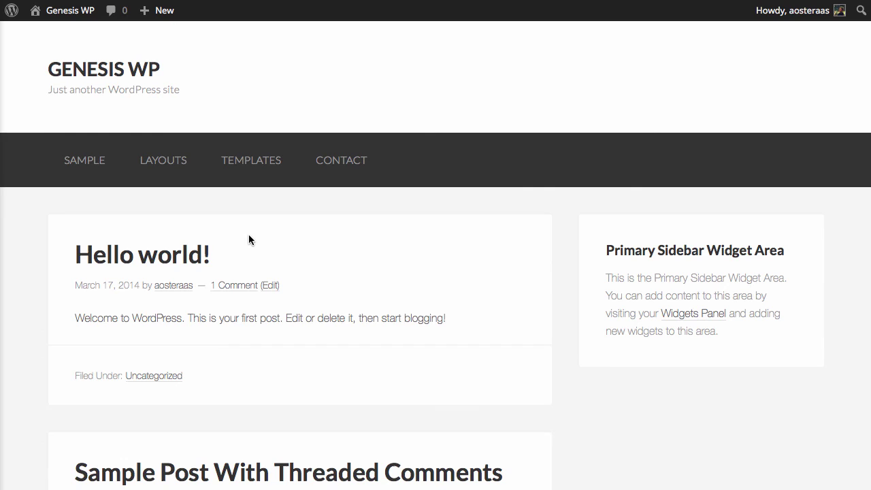
drag(600, 322, 607, 252)
click(610, 252)
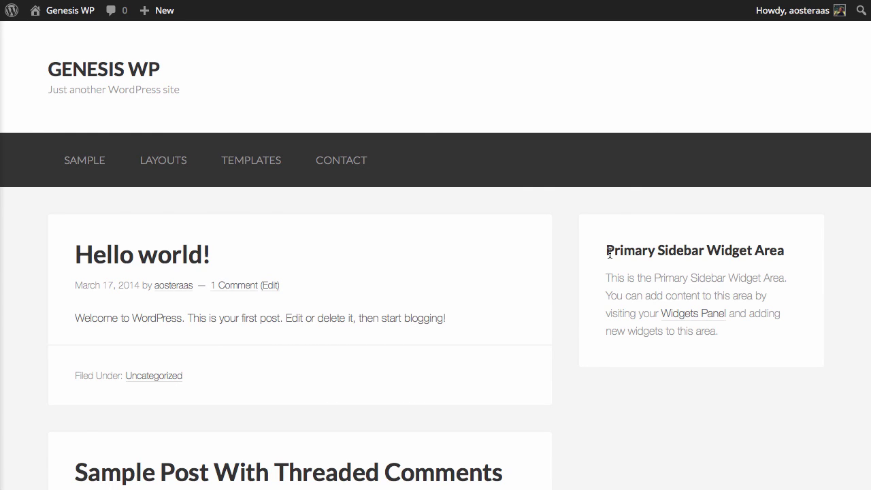